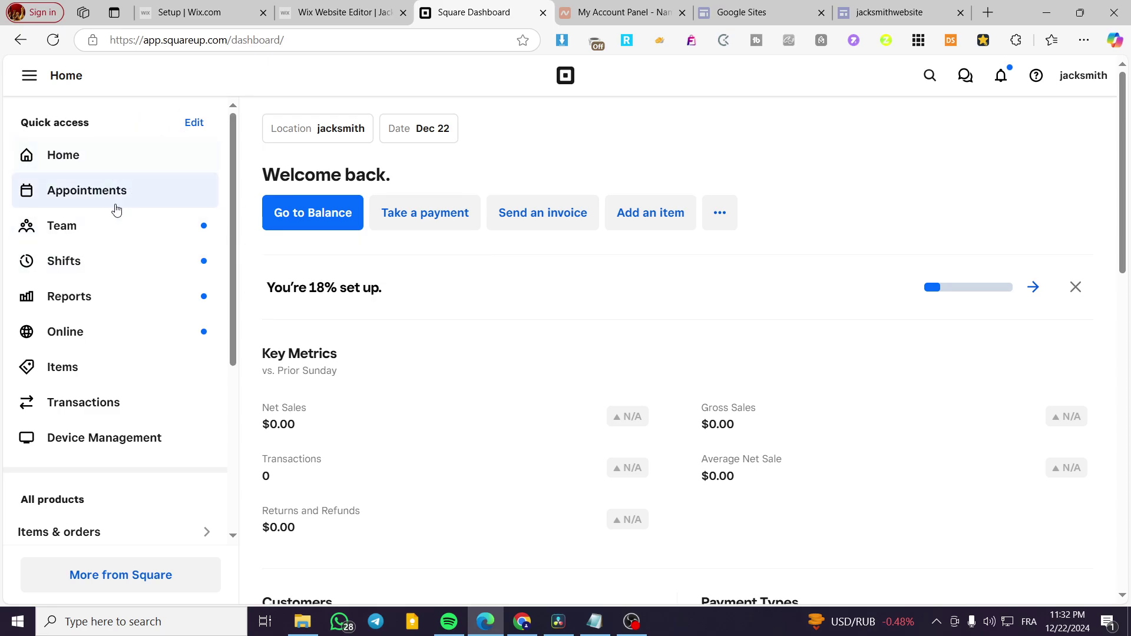
Scroll the left sidebar down to Settings and open its menu.
scroll(116, 209, down, 1)
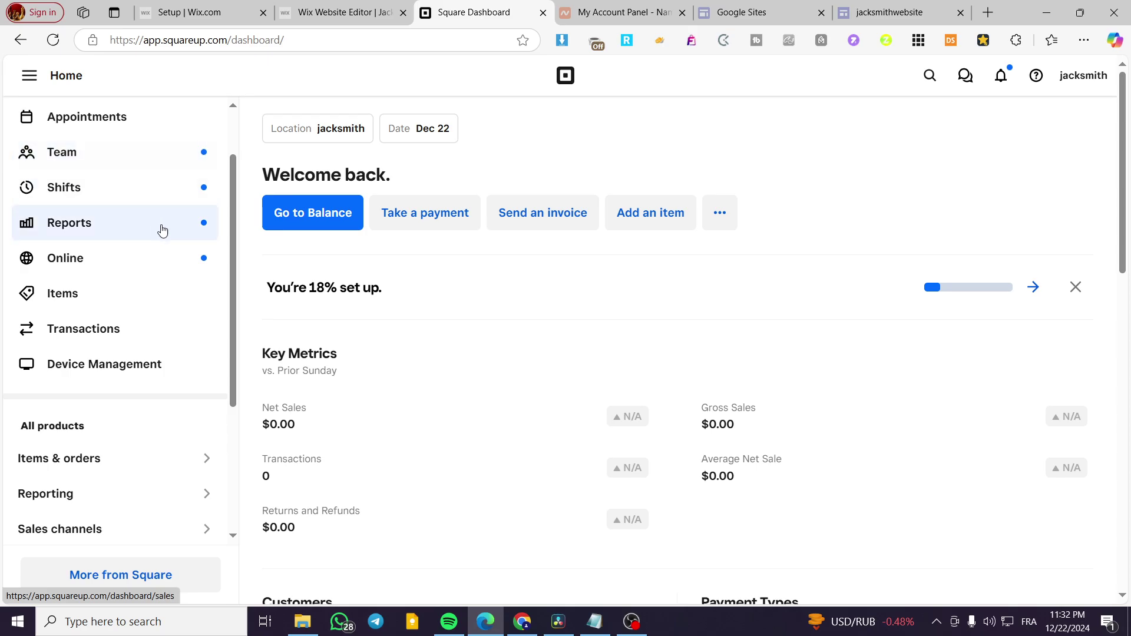
scroll(131, 142, down, 2)
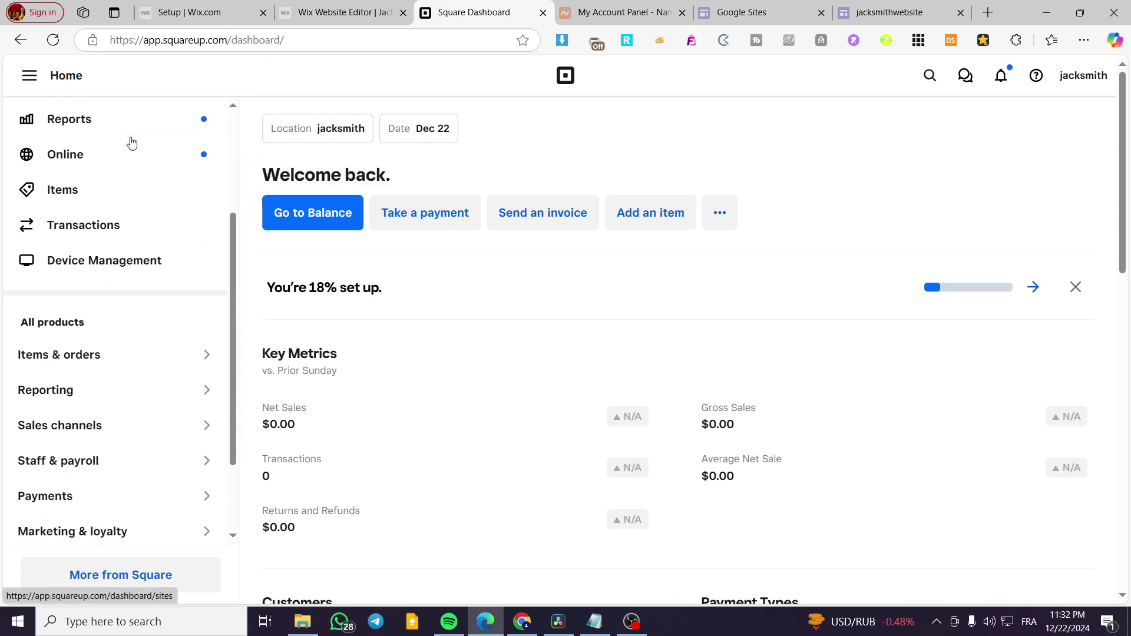
scroll(132, 142, down, 2)
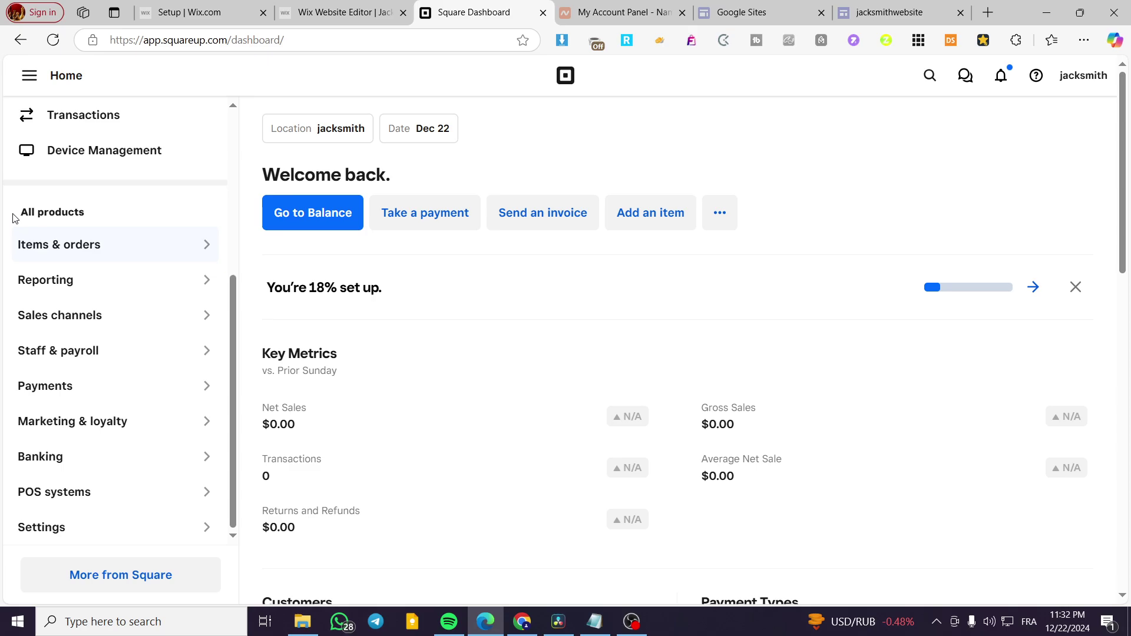
click(59, 530)
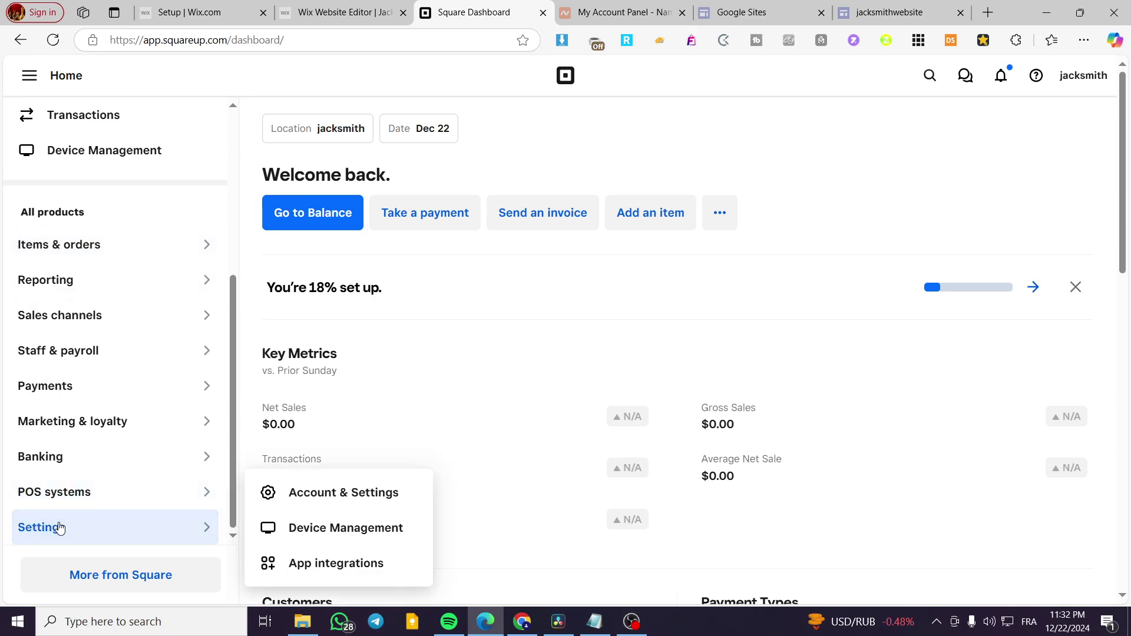
Go to Account & Settings, expand Payments and open the Service charges page.
click(365, 496)
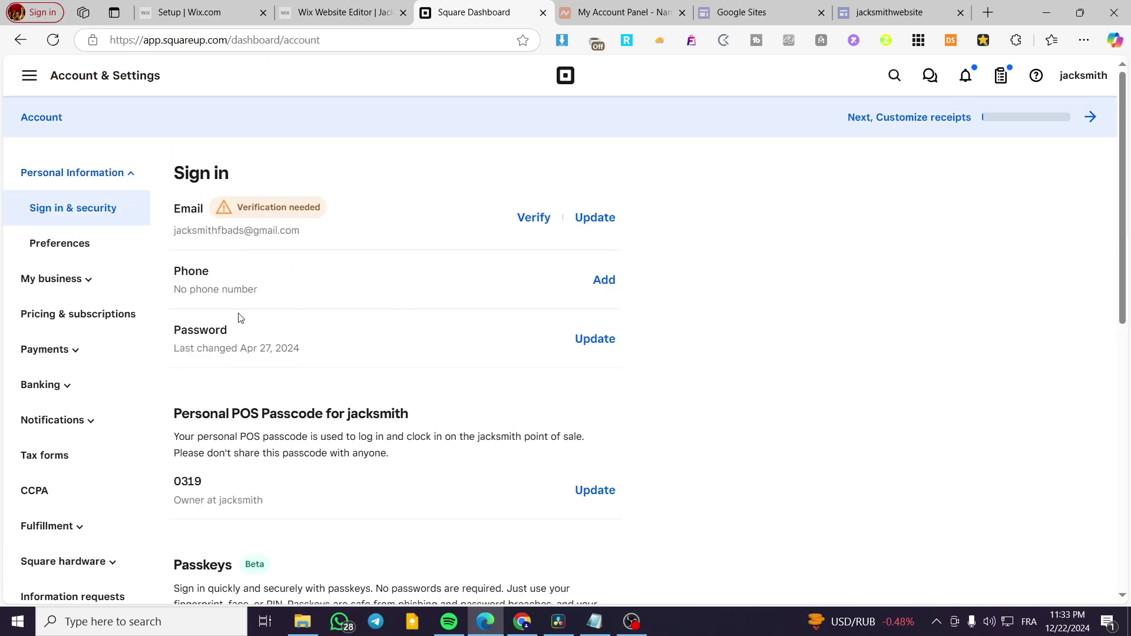
scroll(229, 321, down, 4)
scroll(98, 297, up, 1)
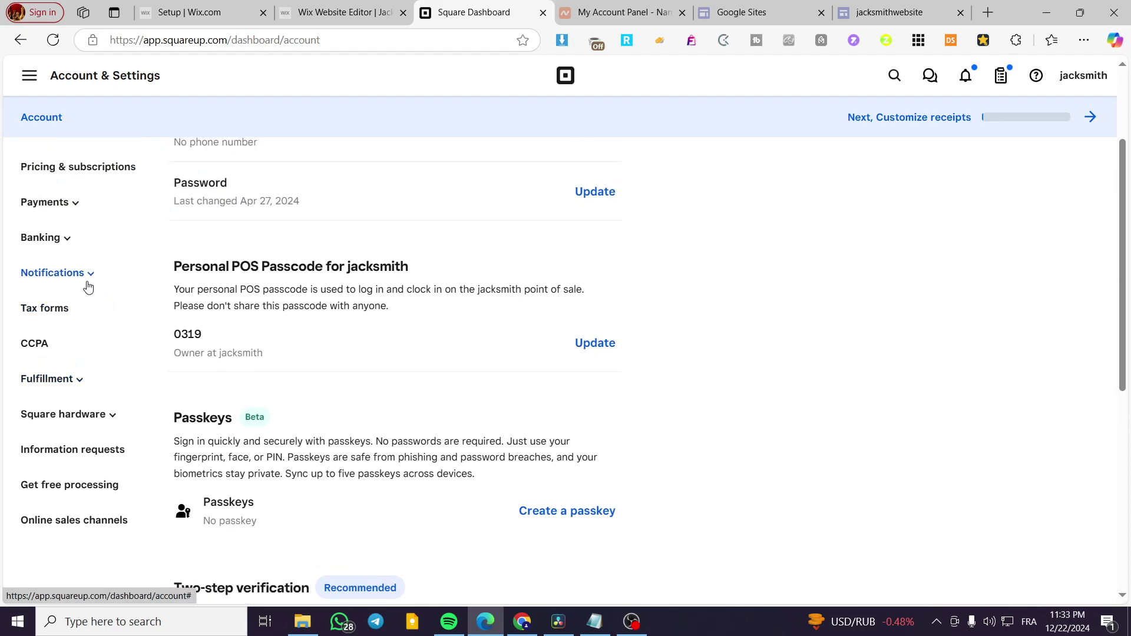
click(78, 206)
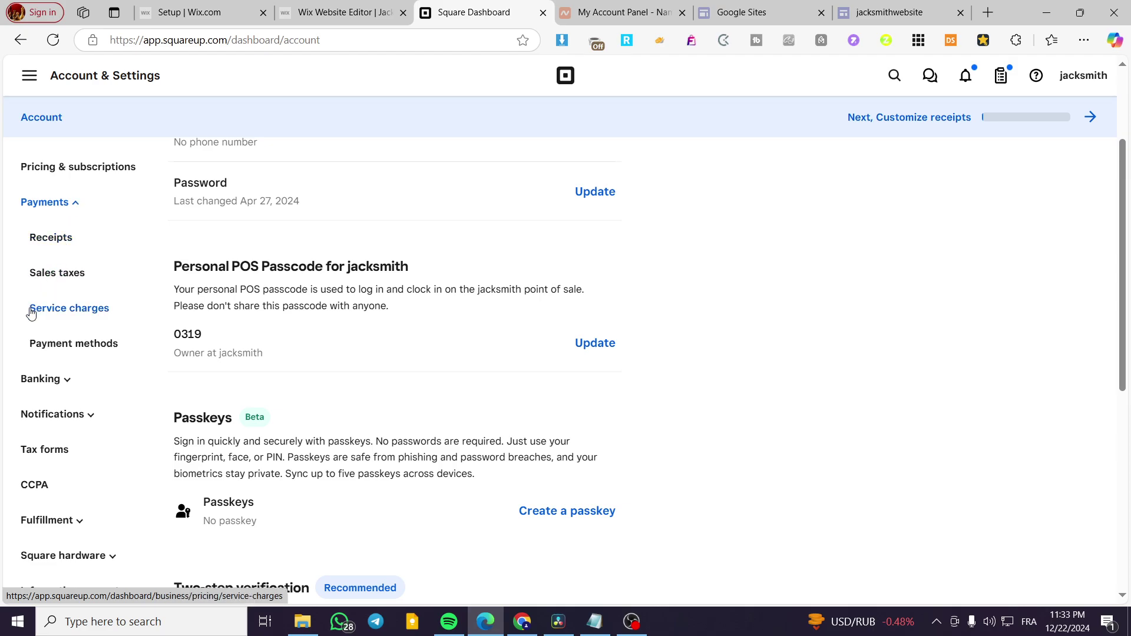
click(92, 319)
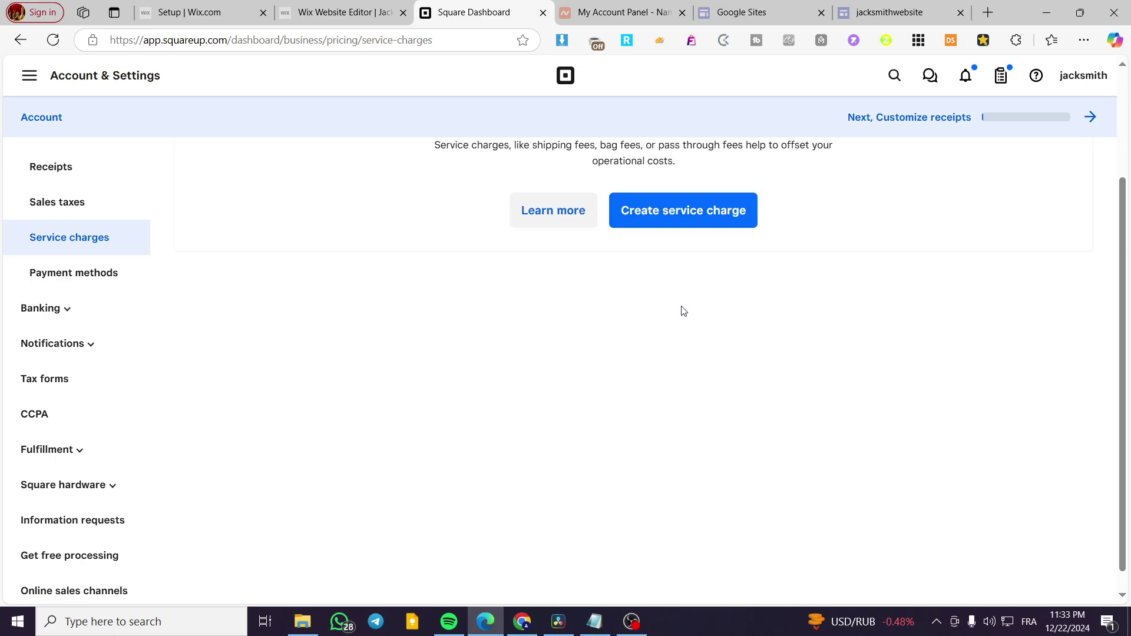
scroll(683, 311, up, 3)
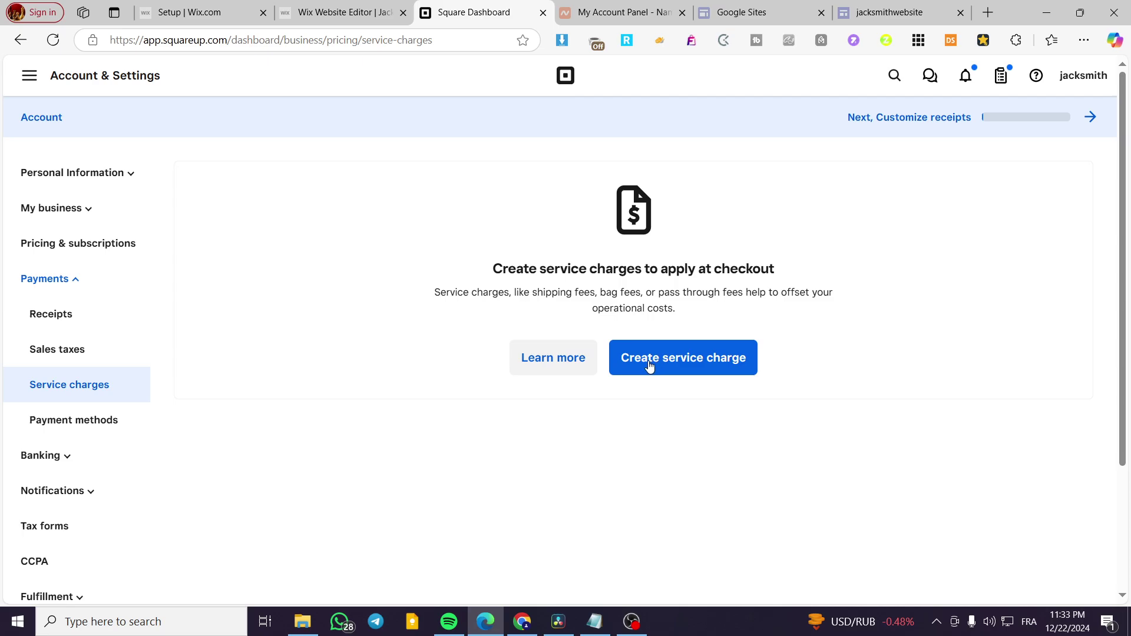
Create a new service charge and name it, replacing 'Service' with 'Processing'.
click(698, 368)
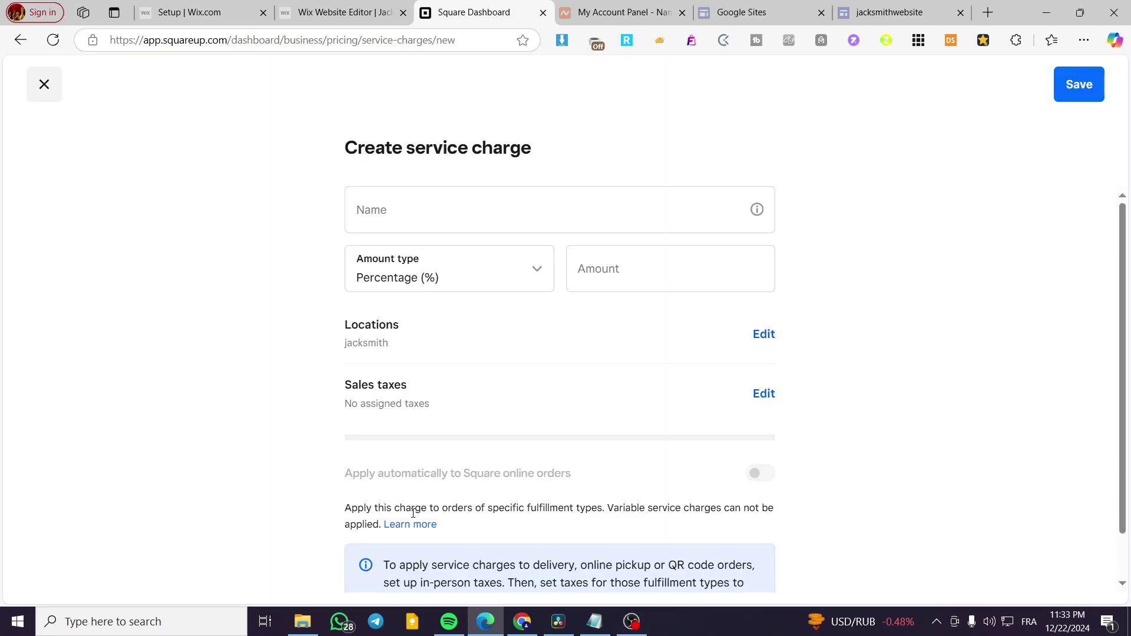
click(371, 215)
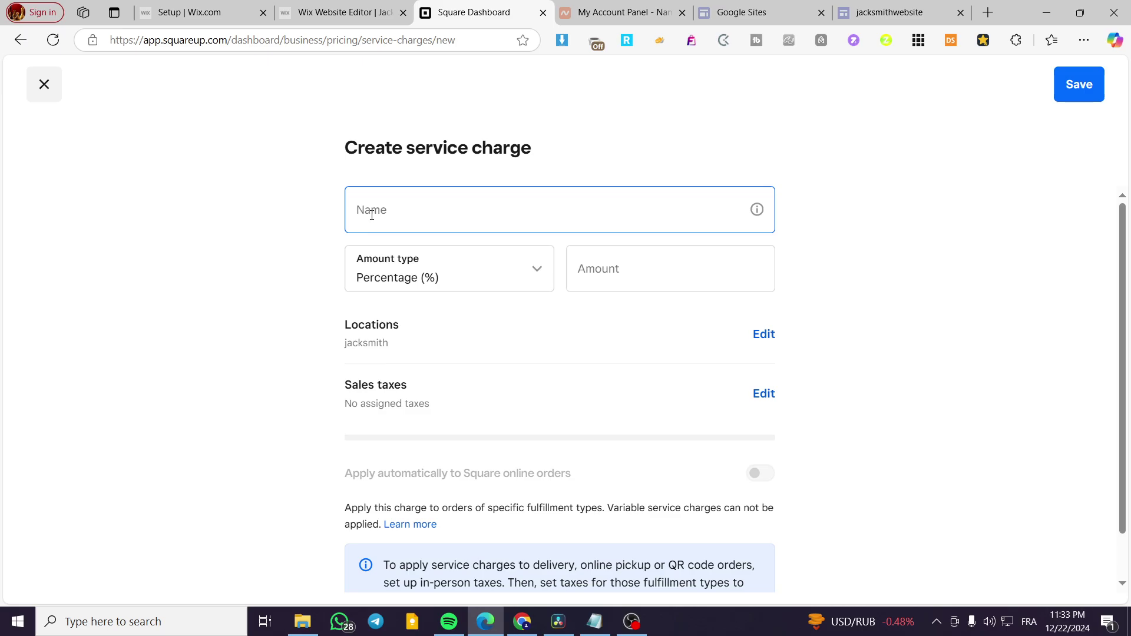
click(415, 215)
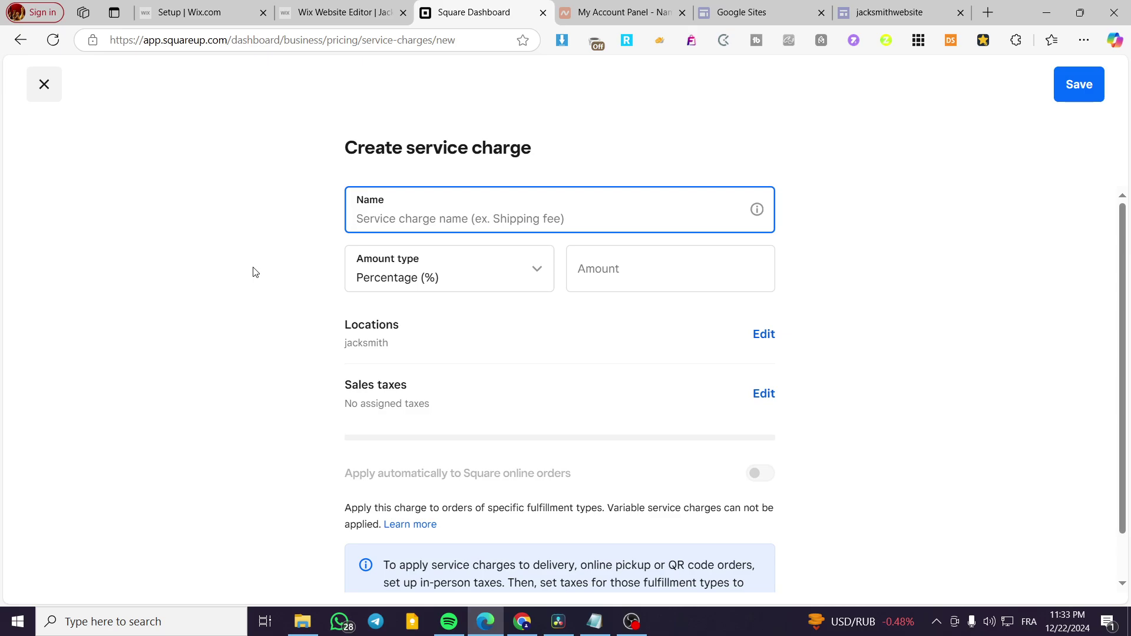
text(Ser)
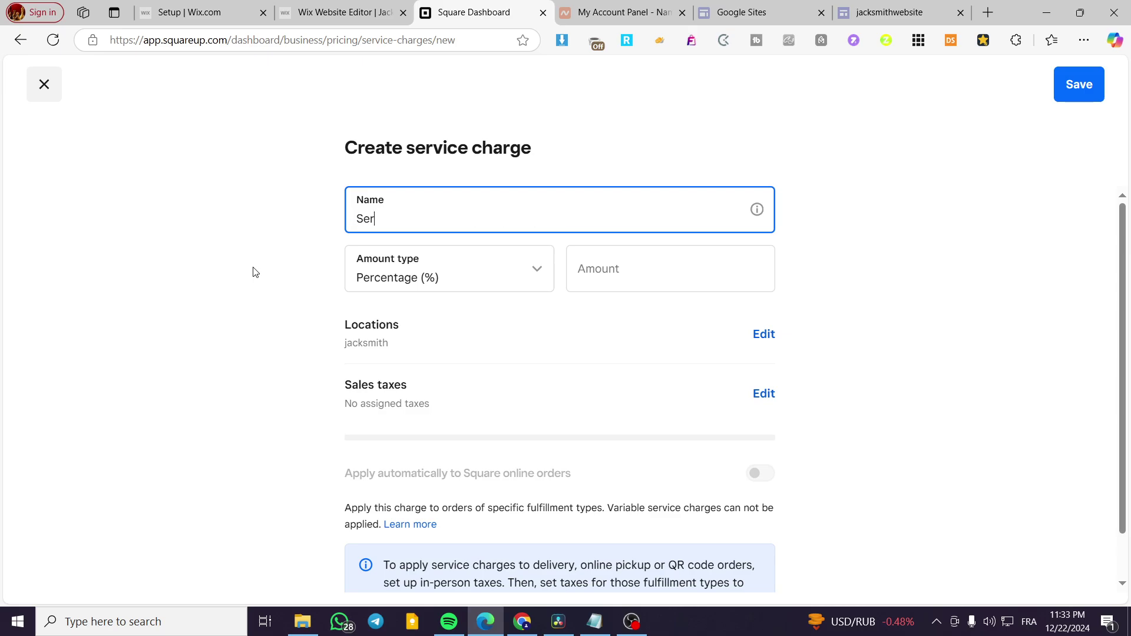
text(vice)
key(shift+Left)
key(shift+Left)
key(shift+Left)
key(shift+Left)
key(shift+Left)
key(shift+Left)
key(shift+Left)
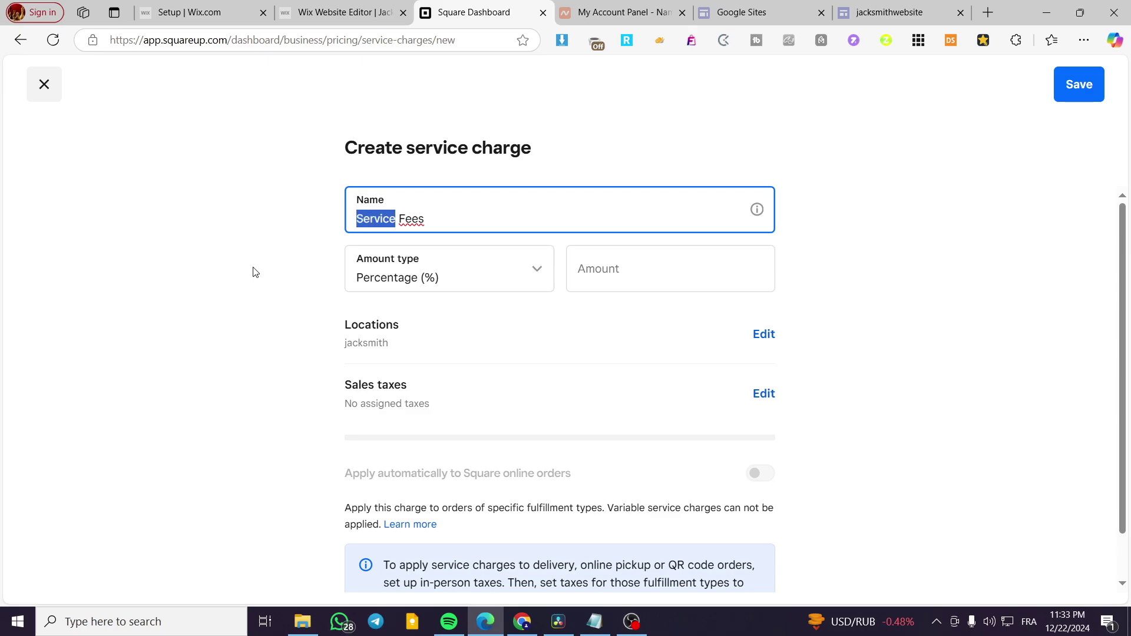
text(Proce)
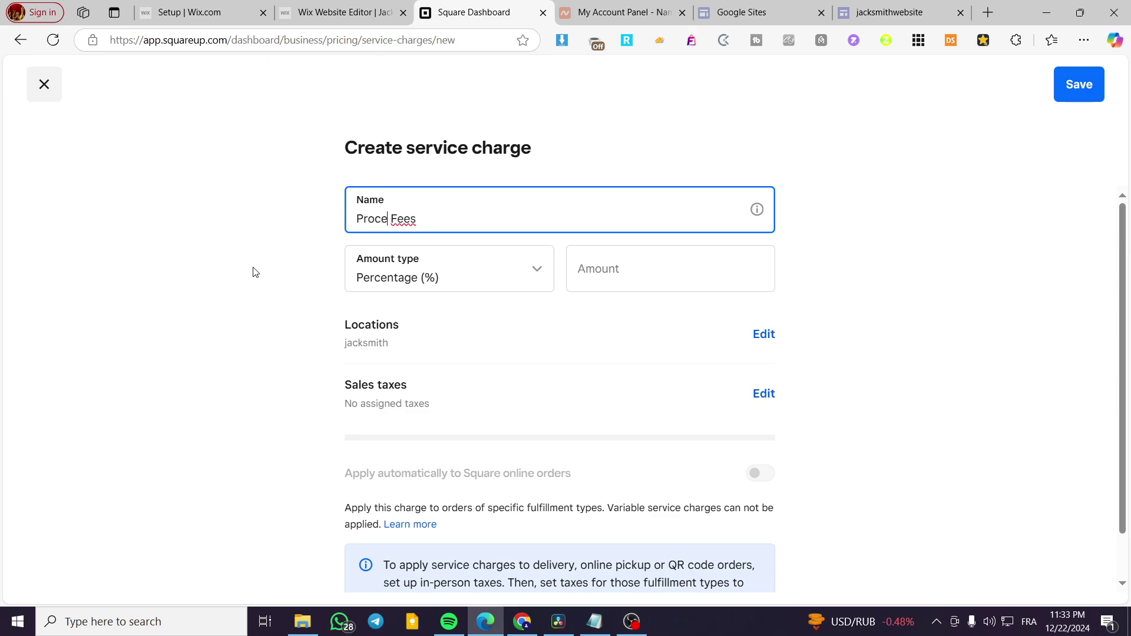
text(ssing)
Keep Percentage (%) as the amount type and enter a 12% amount.
click(440, 283)
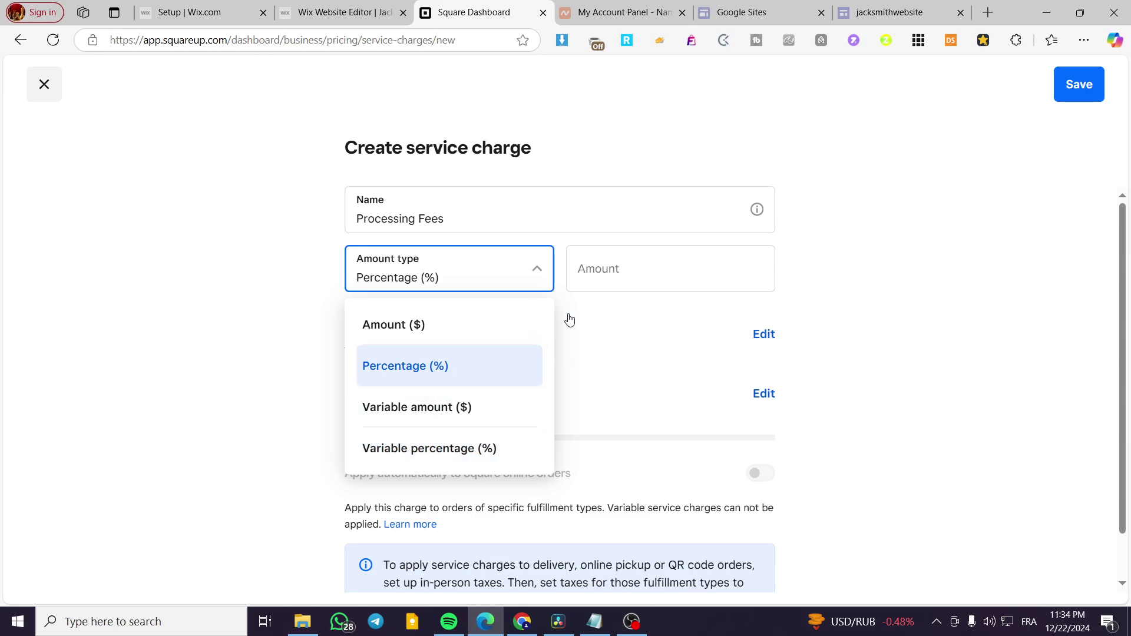
click(601, 273)
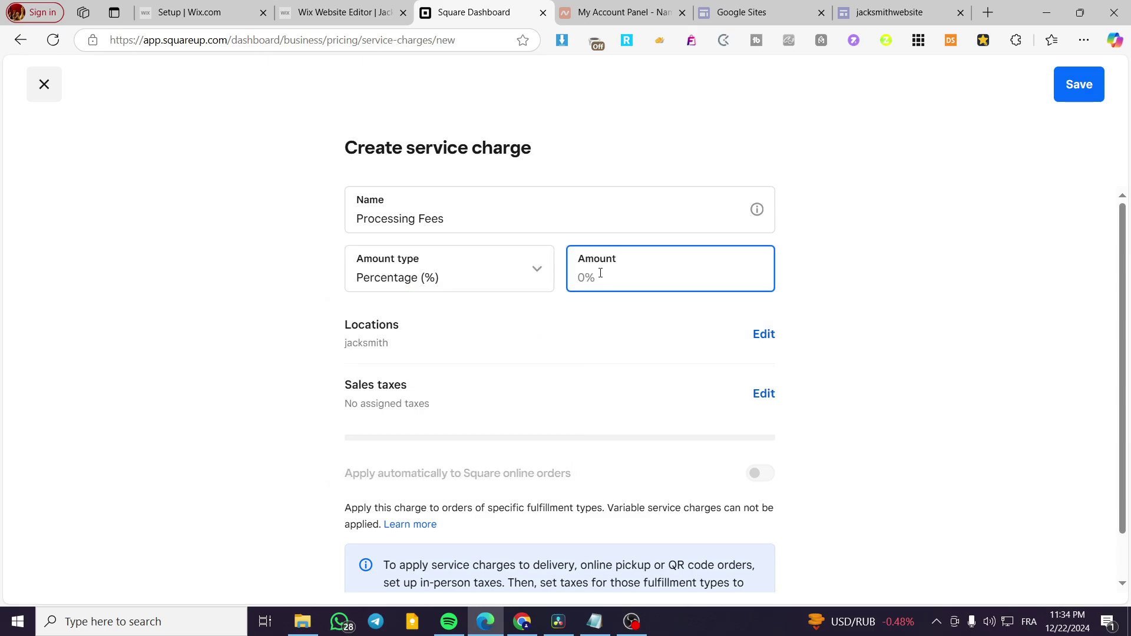
text(12)
click(836, 238)
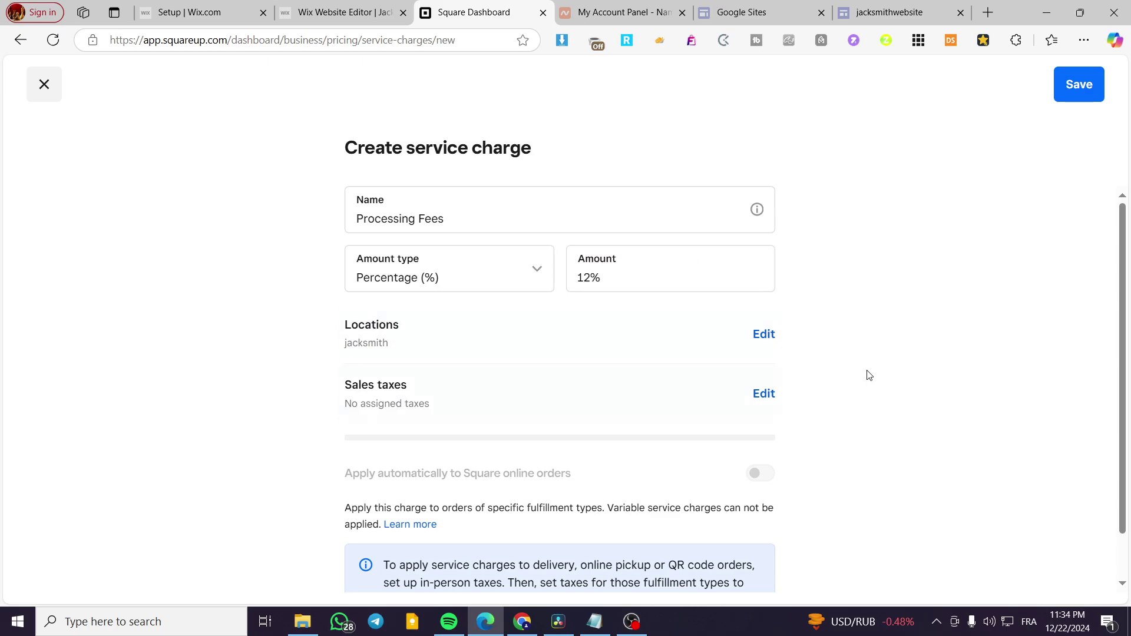
Review the sales tax assignment and close it without assigning any taxes.
click(762, 395)
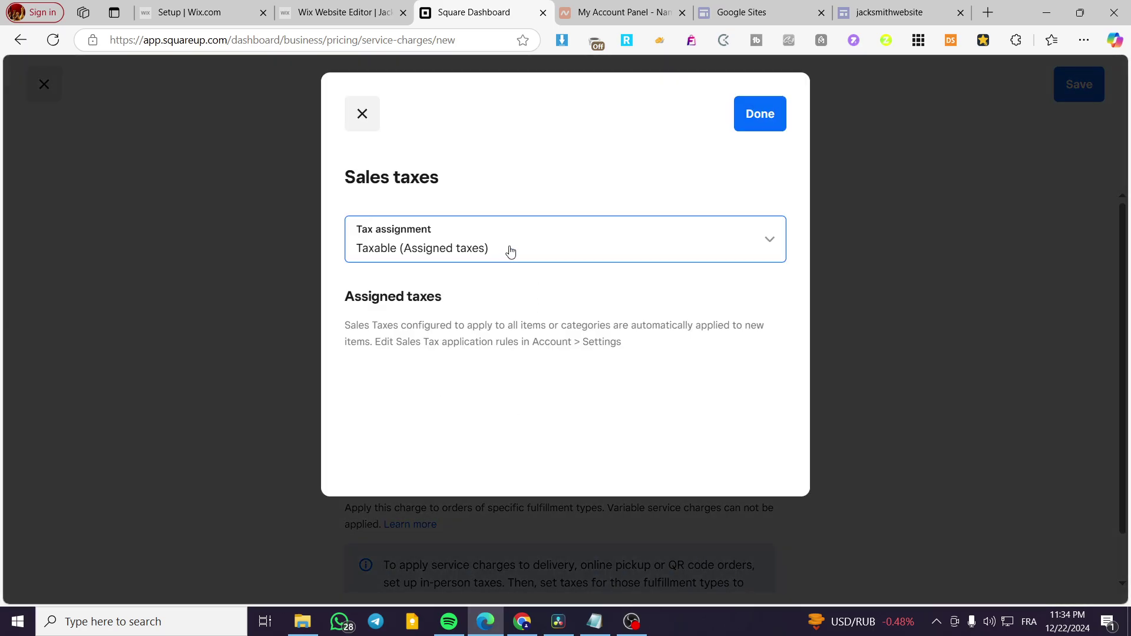
click(486, 257)
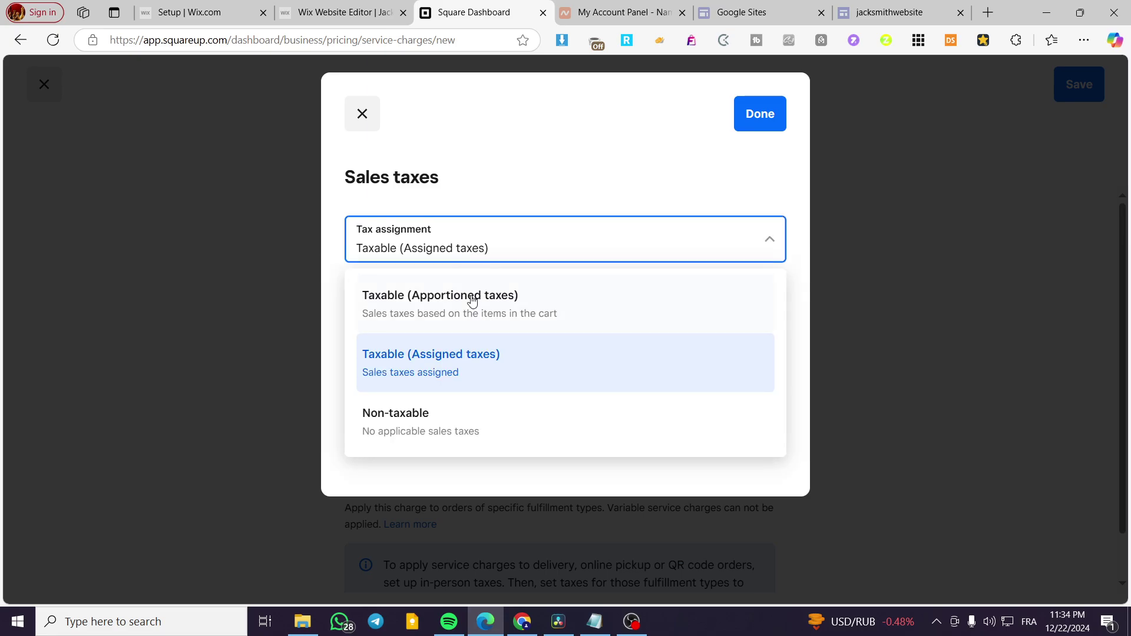
click(363, 115)
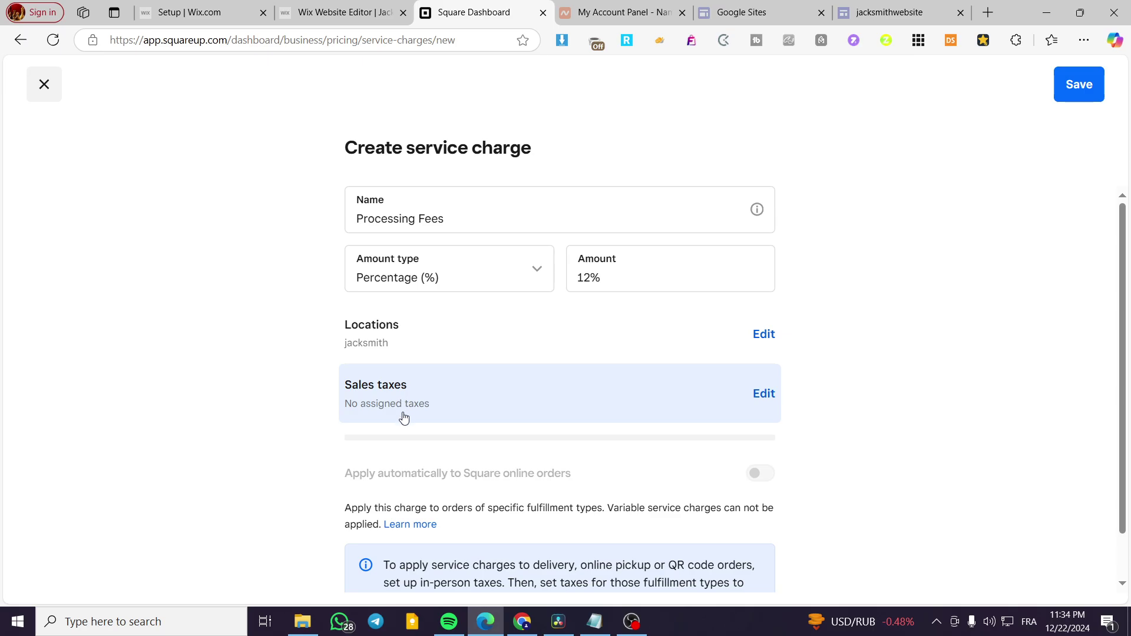
scroll(583, 390, down, 1)
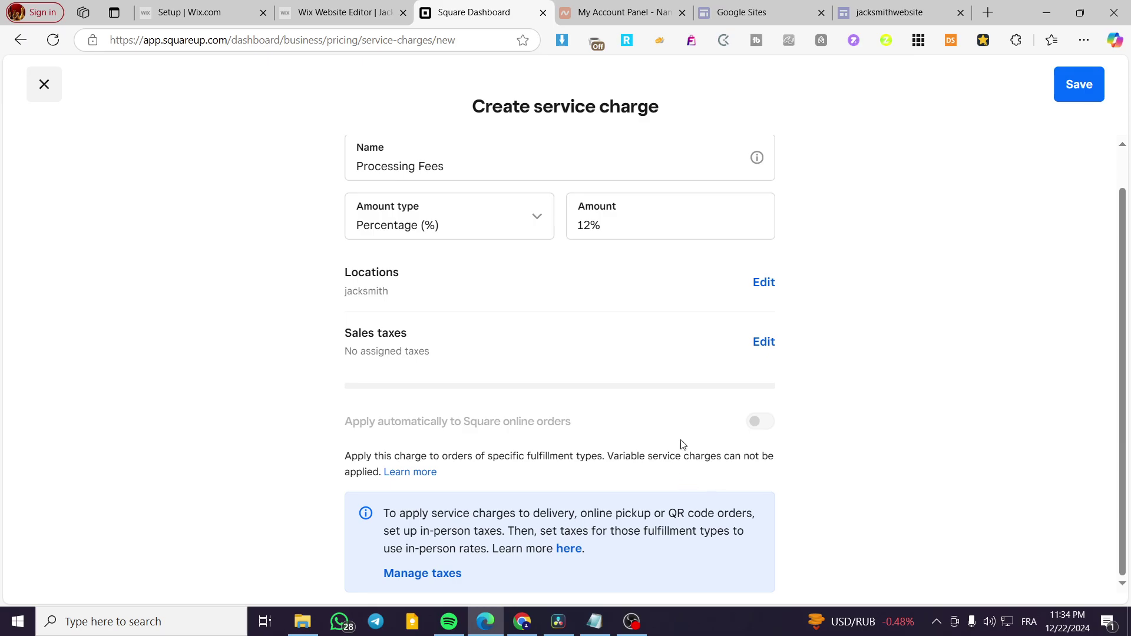
Attempt to save, dismiss the surcharge error, then discard the unsaved Processing Fees charge.
click(1078, 91)
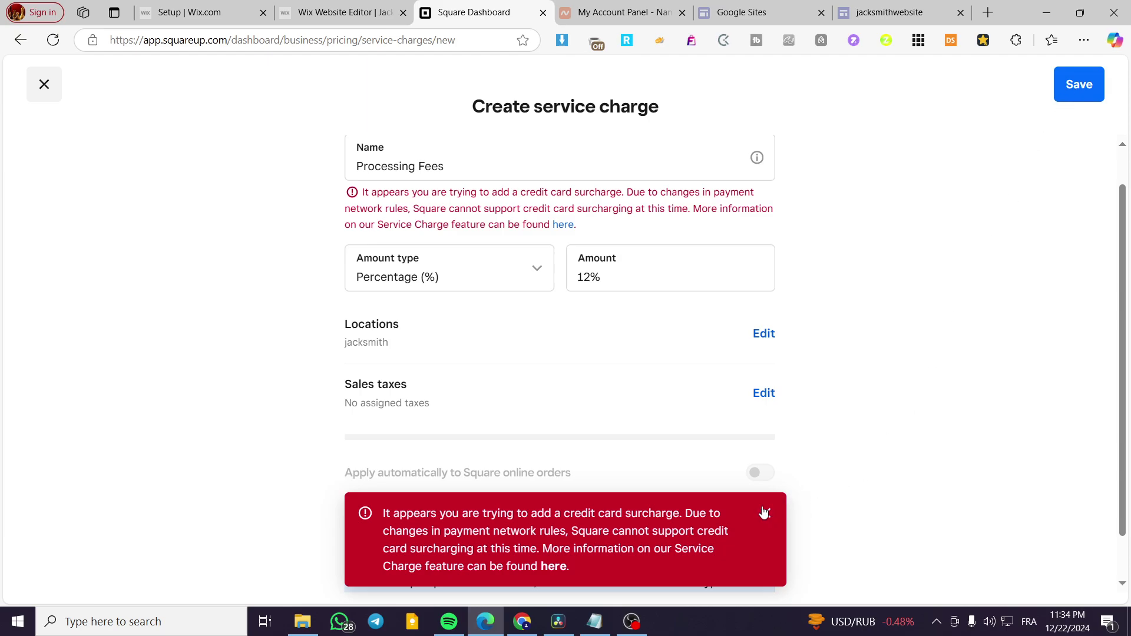
click(764, 512)
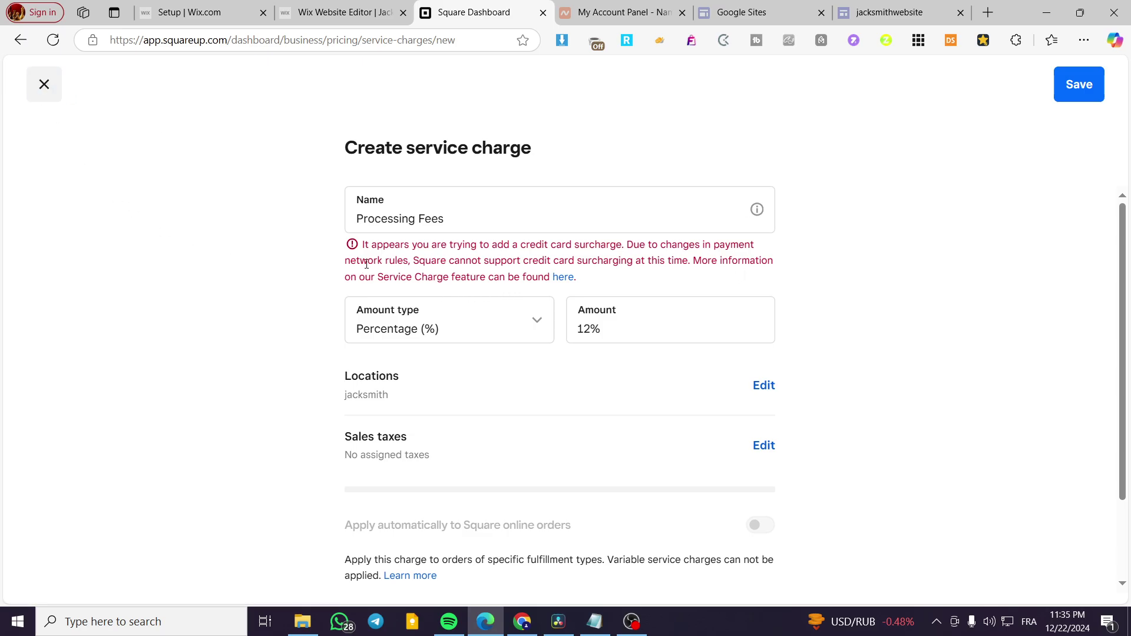
click(459, 215)
click(46, 88)
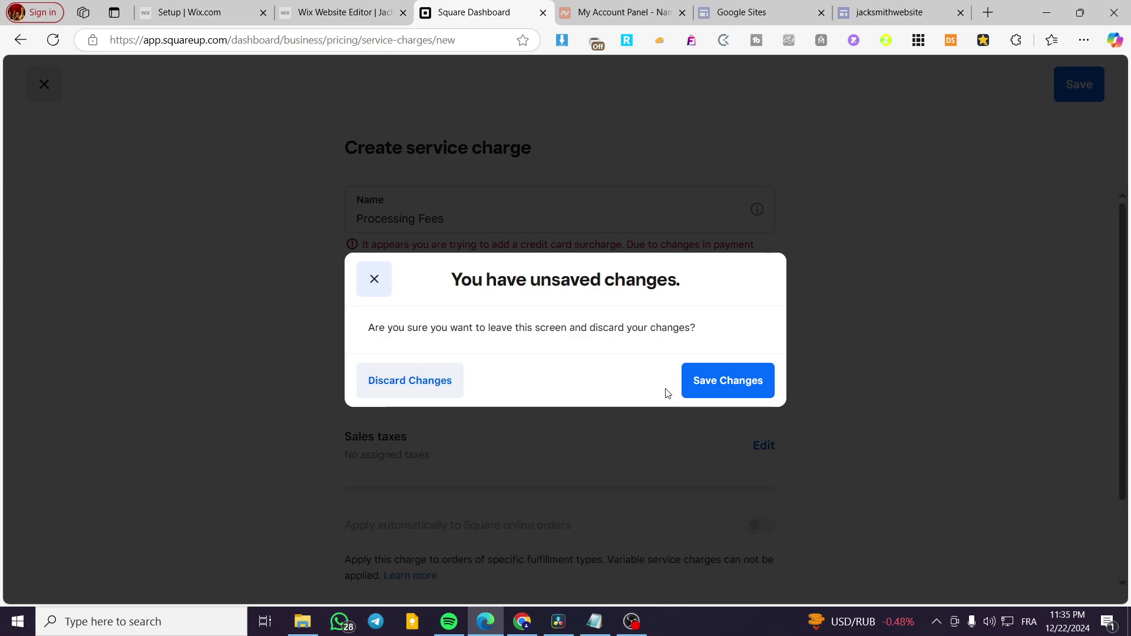
click(399, 381)
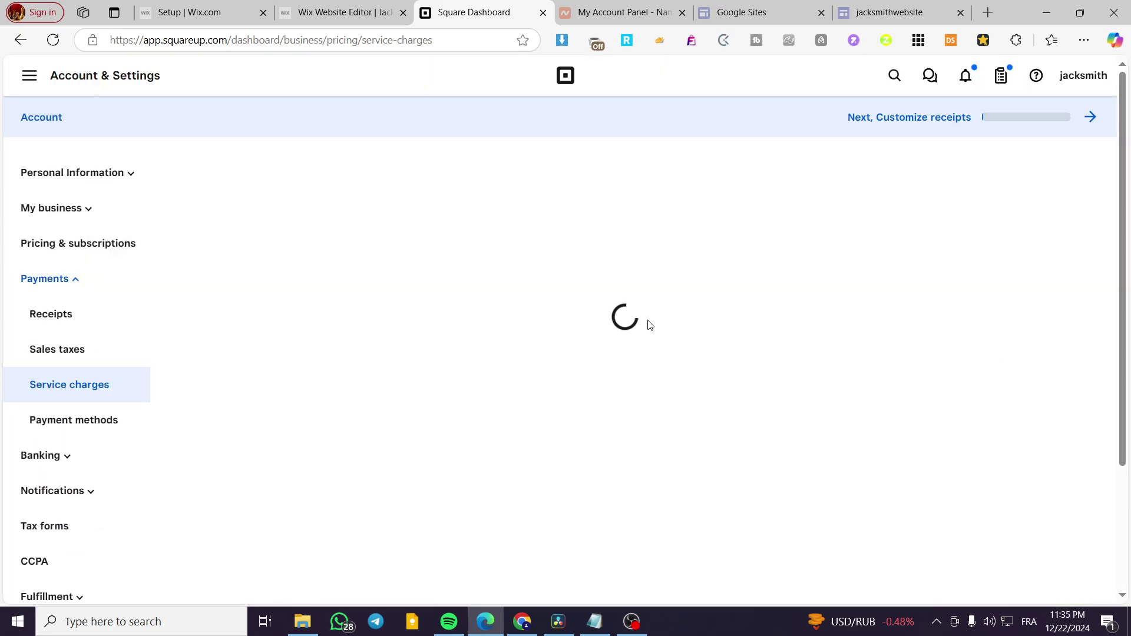